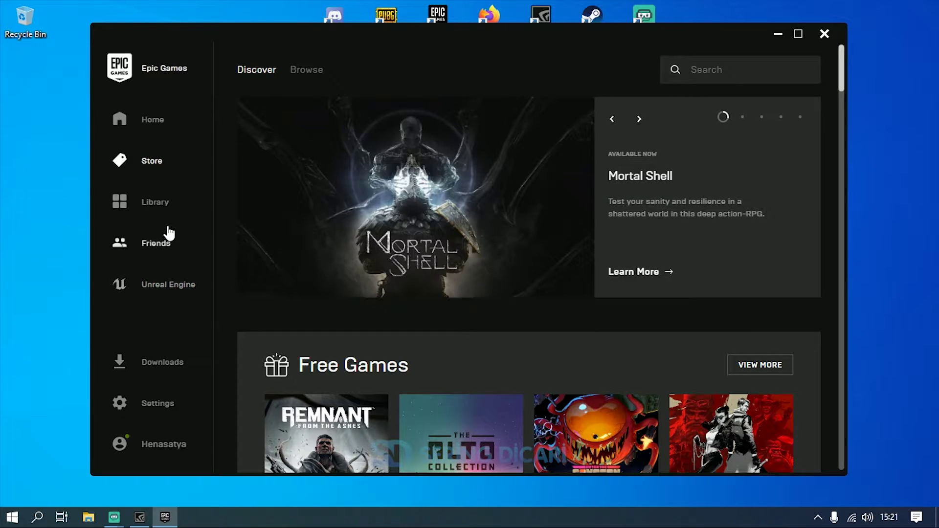
Show the owned games library, and look through the D:\Games\GTAVbackups folder in File Explorer
click(166, 209)
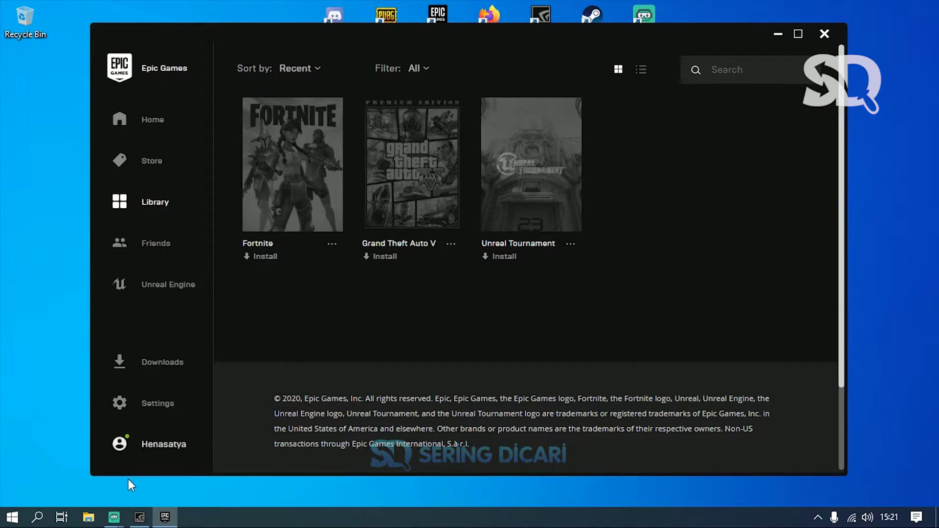
click(88, 517)
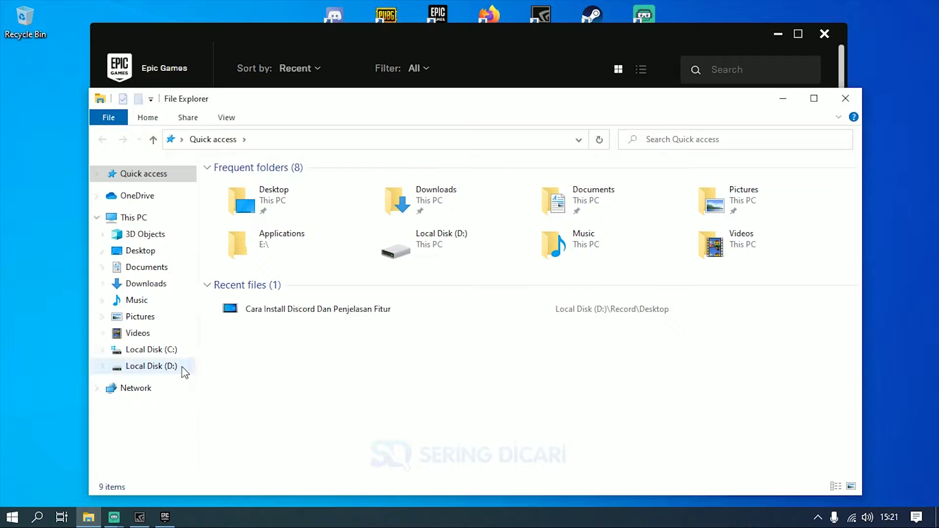
click(182, 367)
double_click(286, 201)
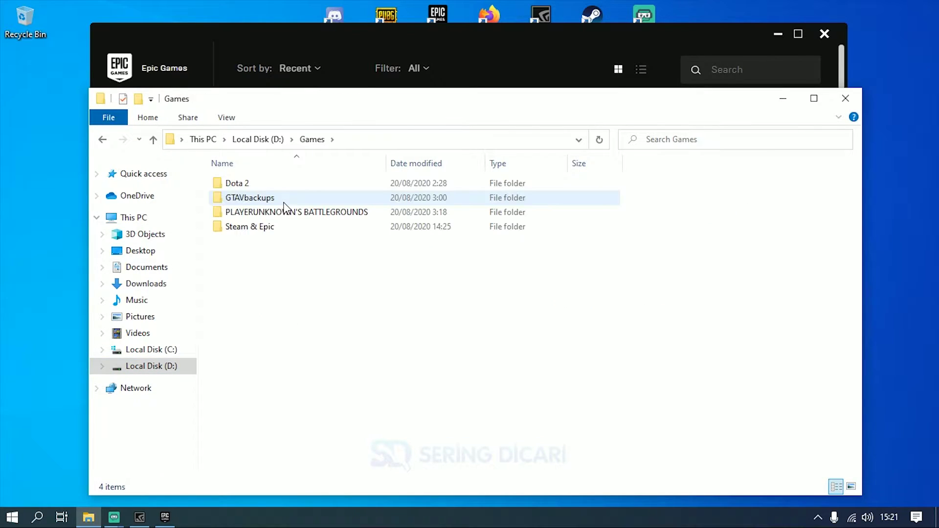
double_click(298, 202)
scroll(315, 310, down, 7)
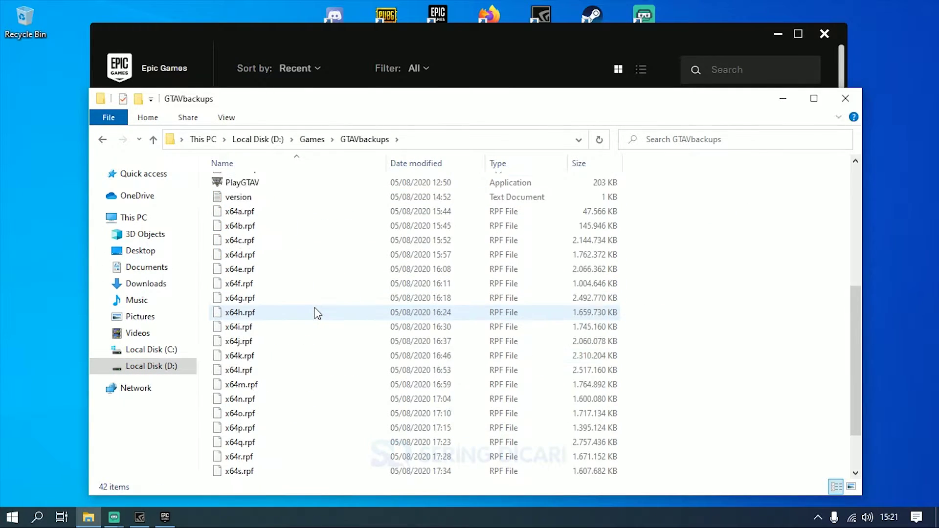
scroll(315, 310, up, 8)
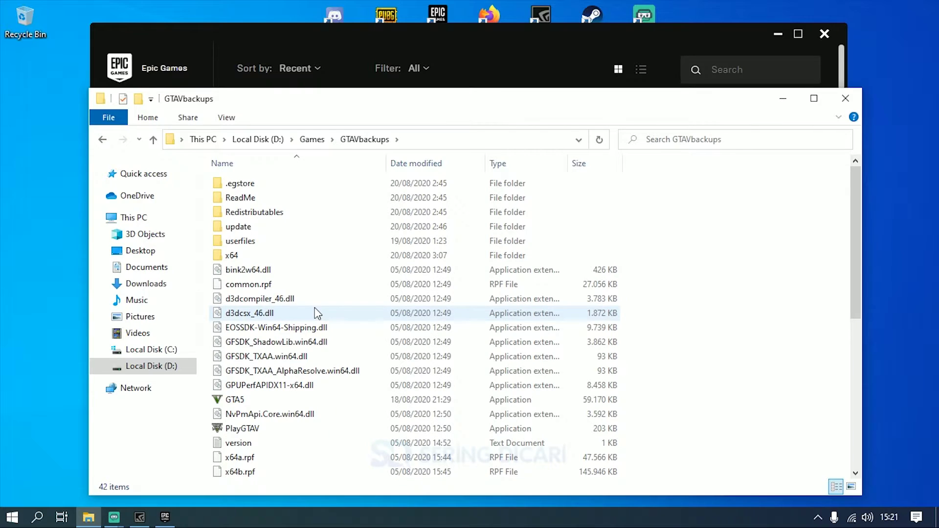
Check the total size of the GTAVbackups folder in its properties
click(102, 139)
right_click(291, 203)
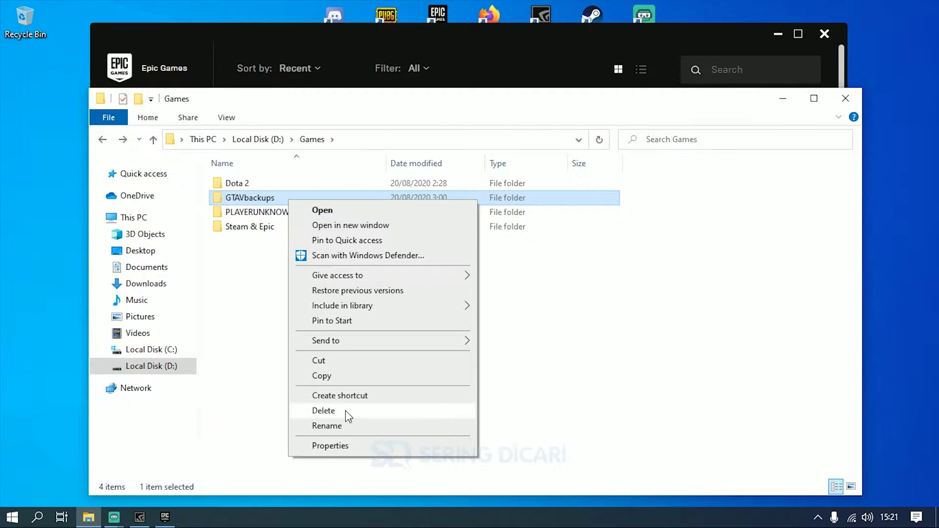
click(349, 447)
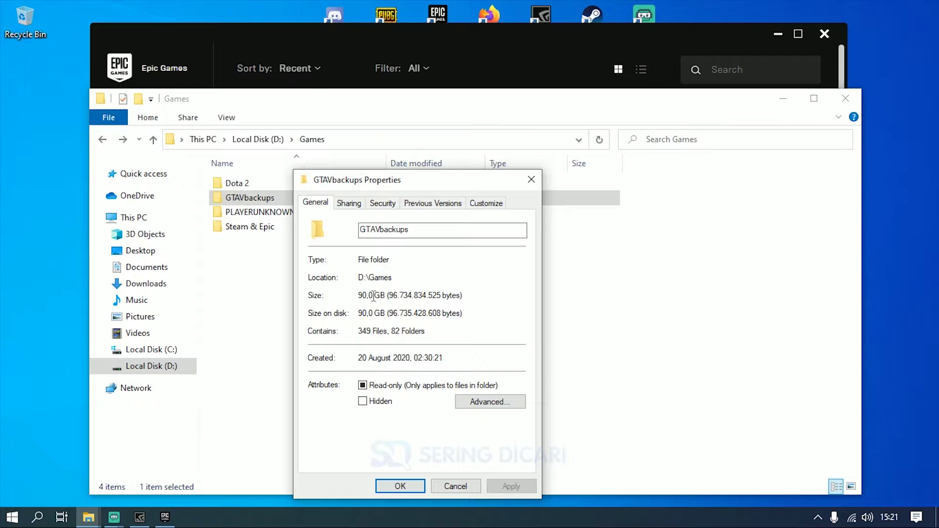
click(535, 182)
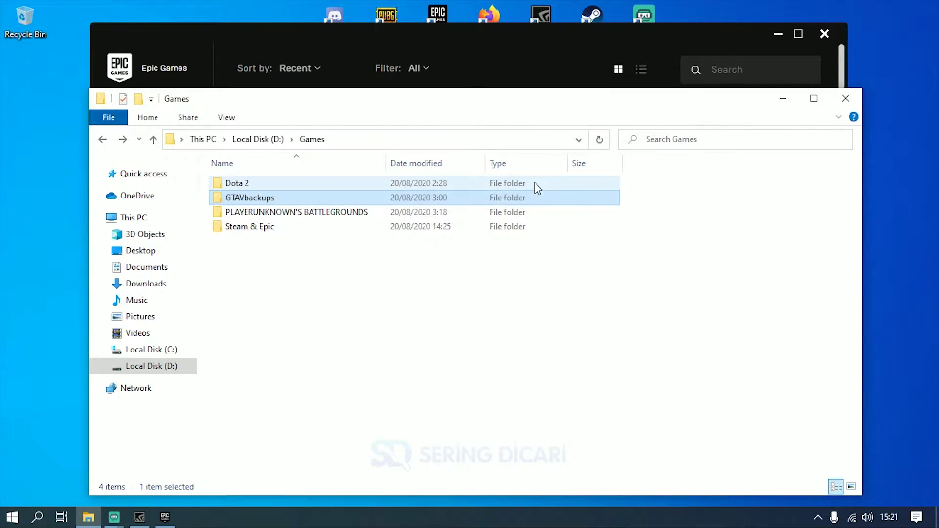
click(272, 229)
click(283, 201)
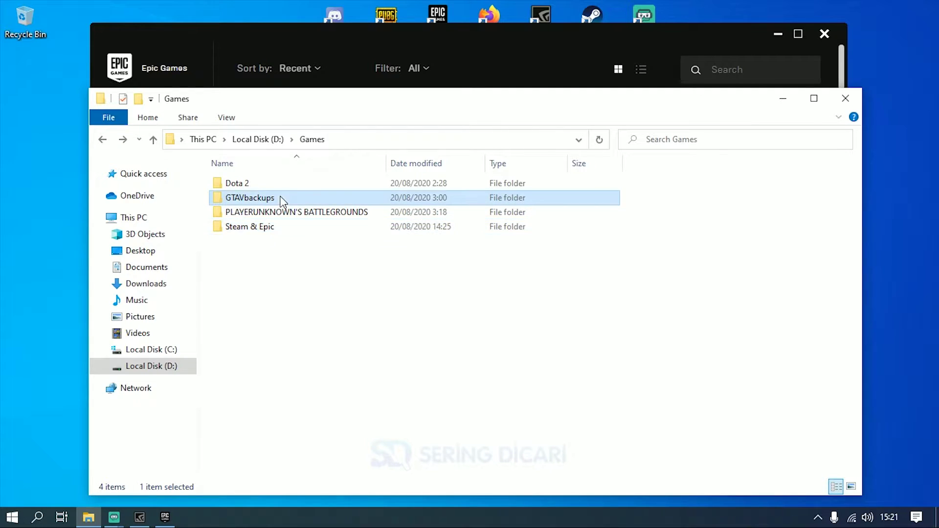
click(498, 57)
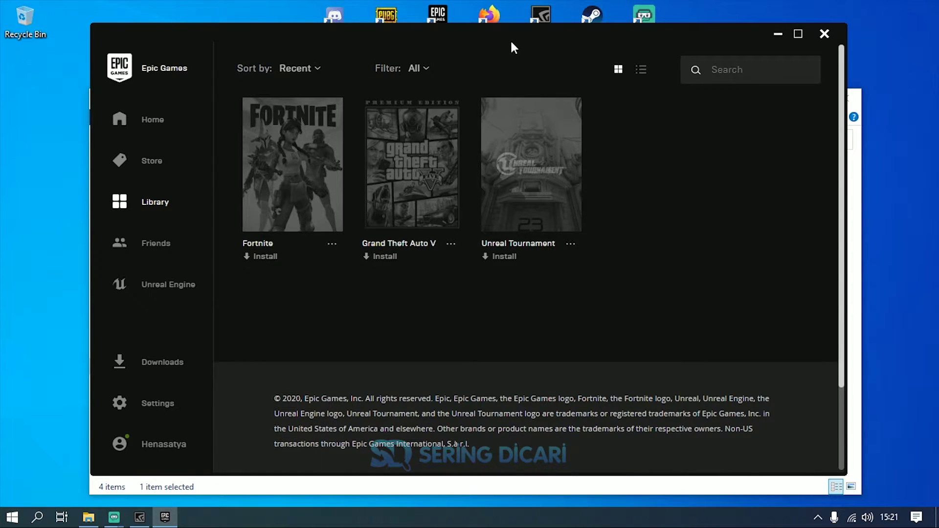
drag(511, 47, 594, 41)
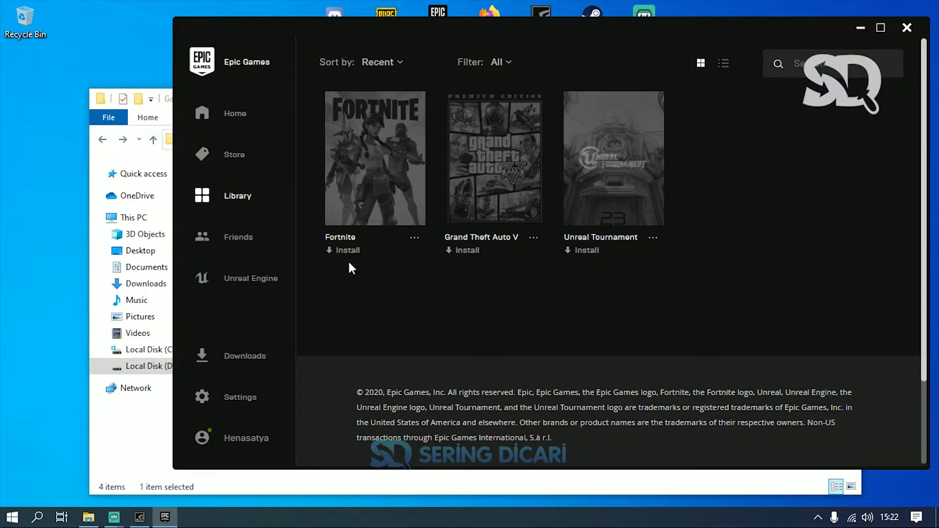
click(512, 493)
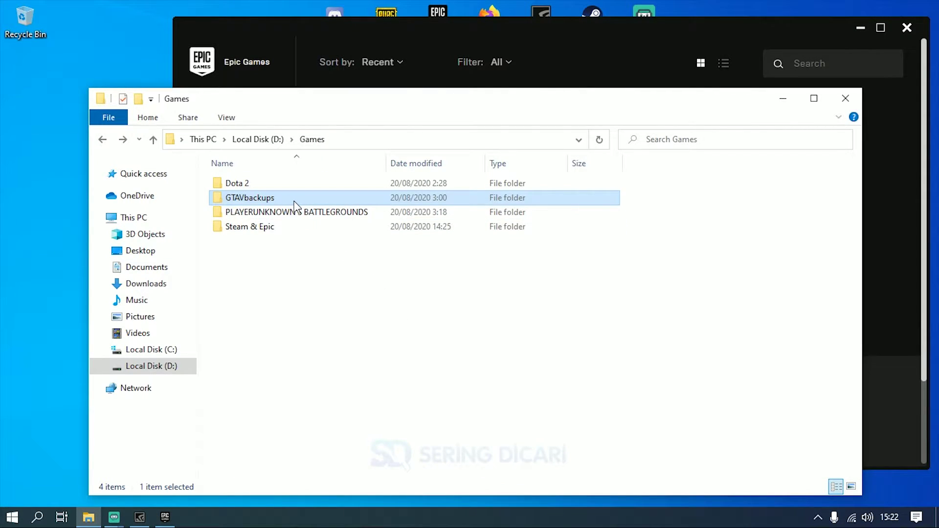
key(F2)
key(Return)
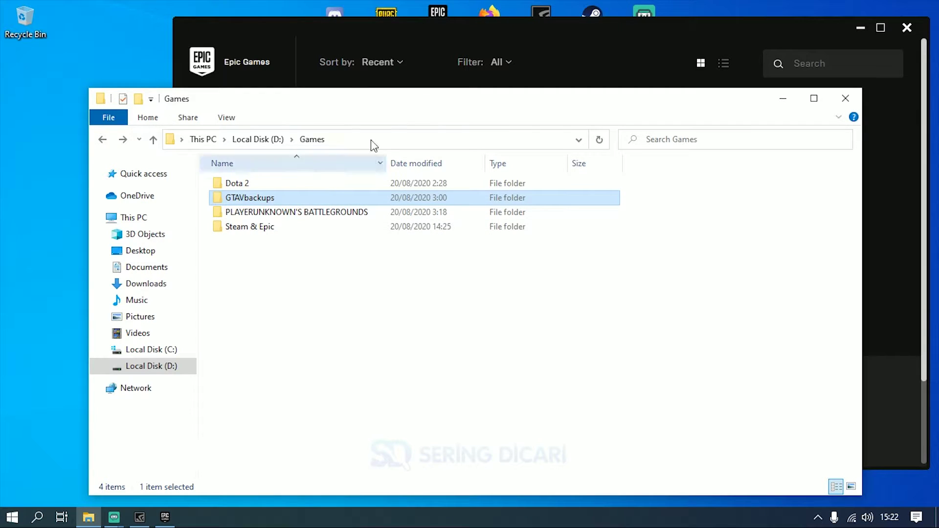
drag(419, 104, 384, 154)
mouse_move(257, 248)
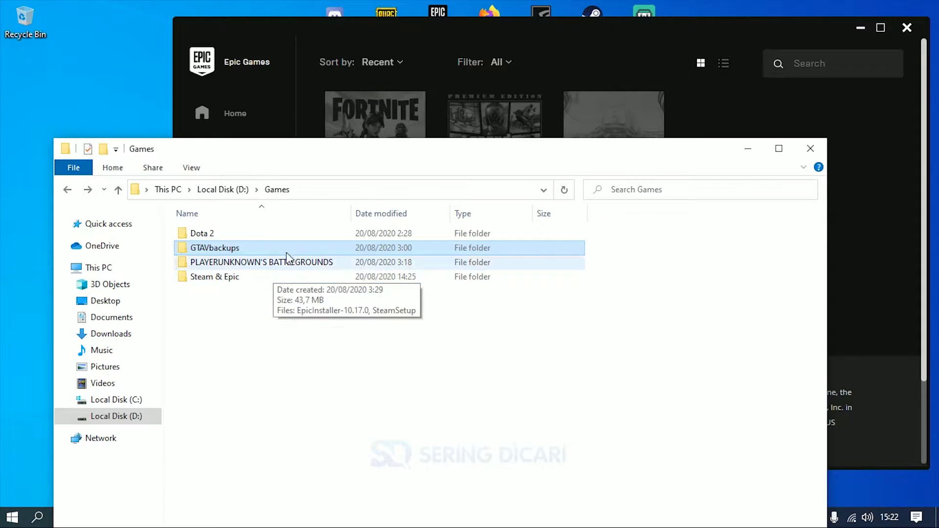
Switch to the Epic Games Launcher and start installing Grand Theft Auto V to C:\Program Files\Epic Games, allowing the launcher to make changes
click(772, 129)
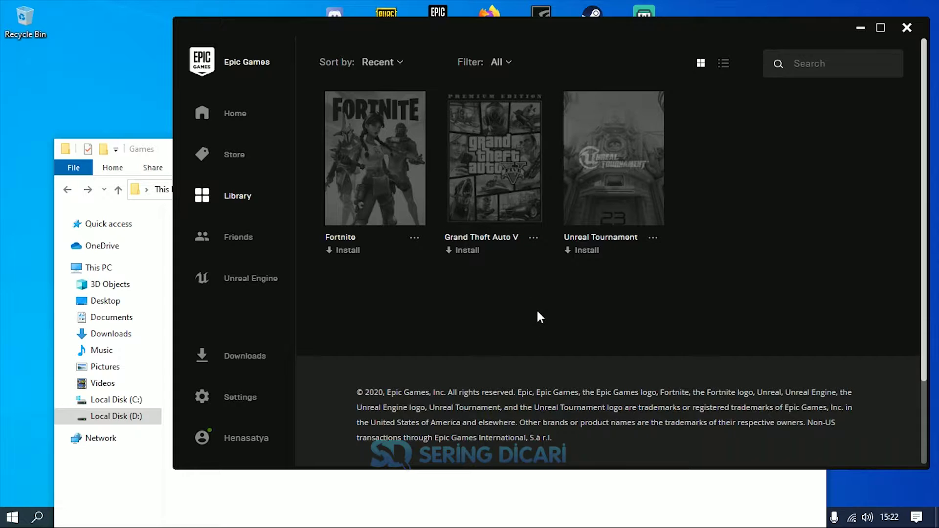
click(534, 238)
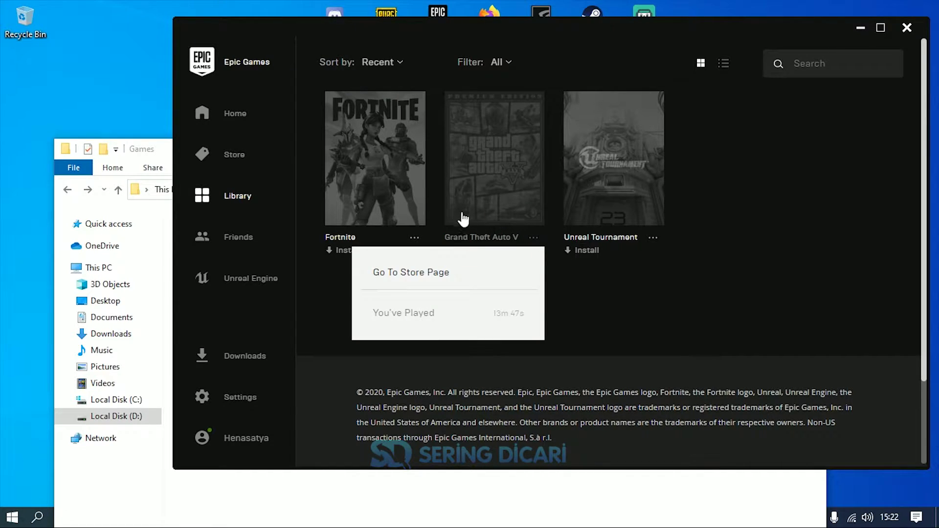
click(471, 267)
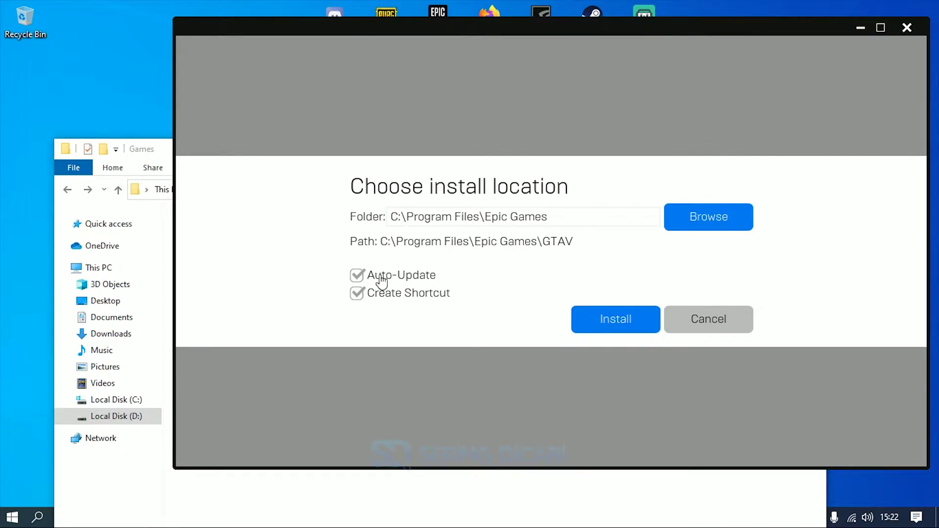
click(614, 318)
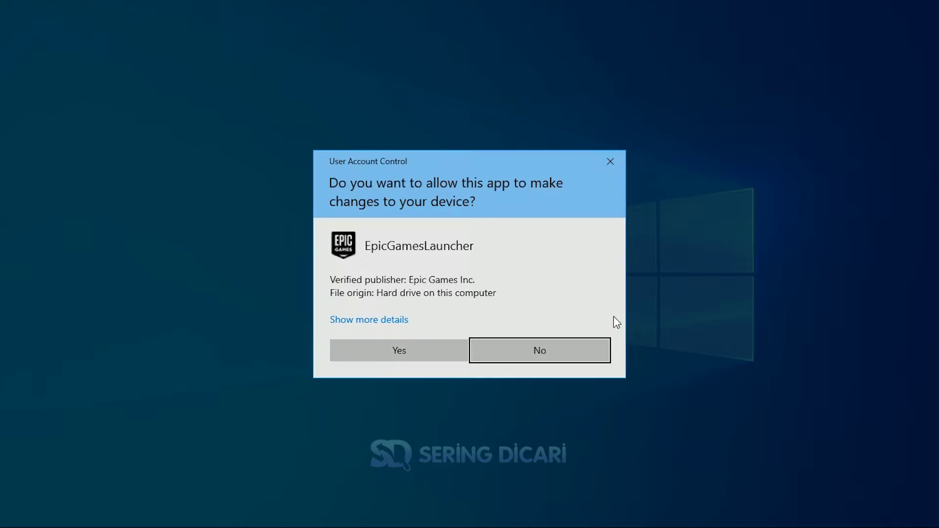
click(420, 350)
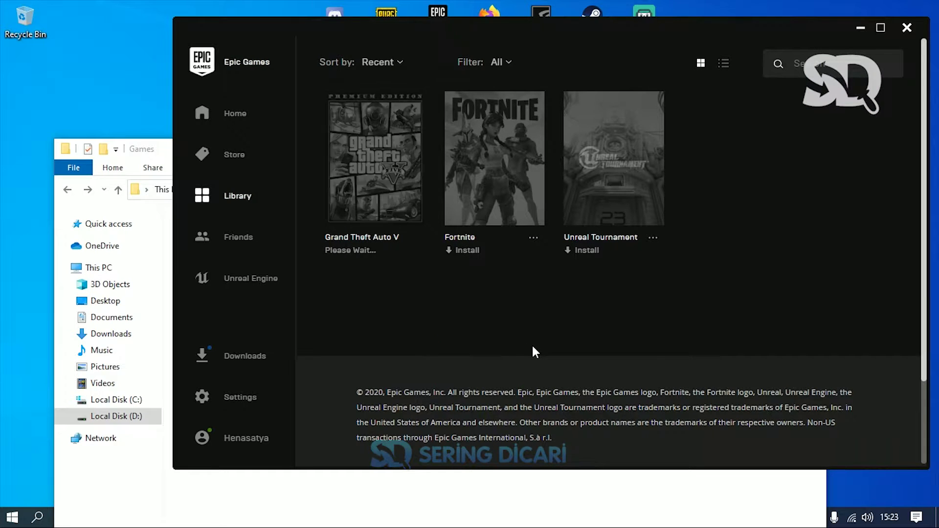
Pause the Grand Theft Auto V download and return to the game library
click(269, 348)
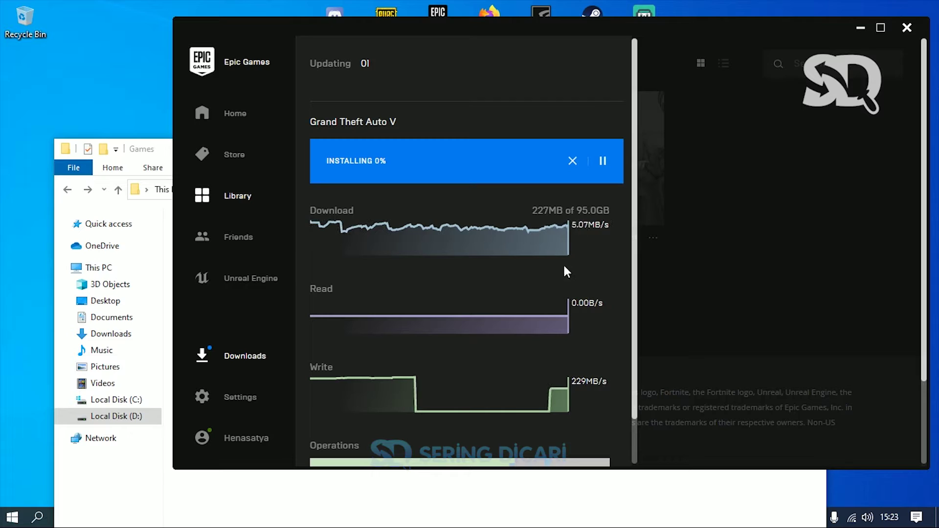
click(605, 164)
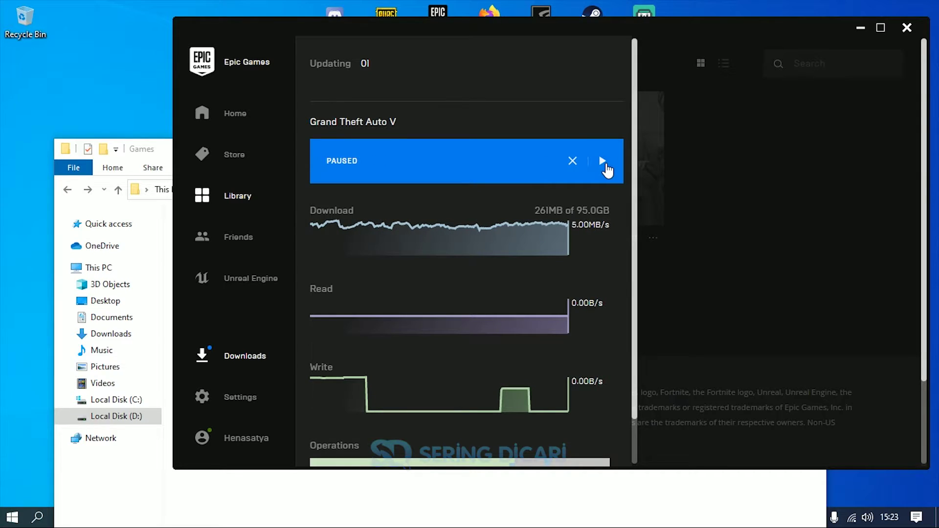
click(685, 192)
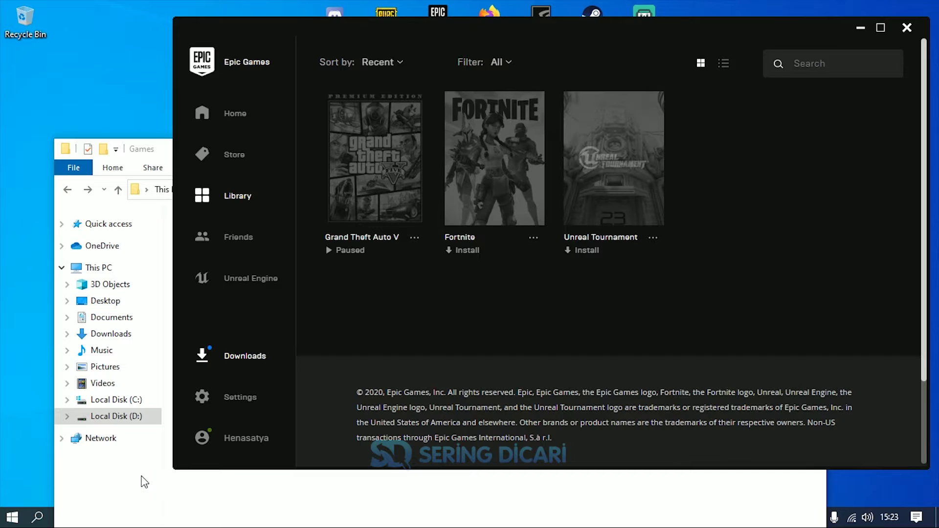
Switch to File Explorer and open the new install folder C:\Program Files\Epic Games\GTAV
click(144, 482)
click(118, 401)
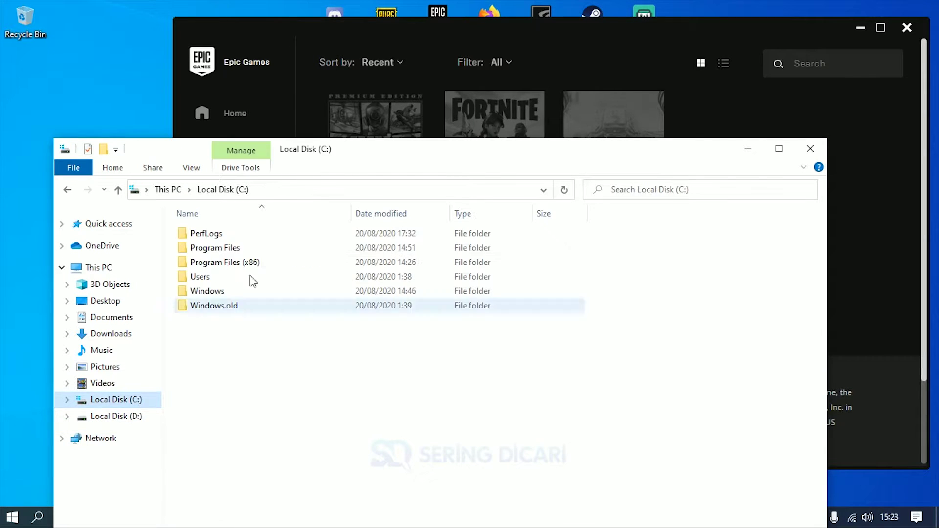
drag(389, 155, 456, 115)
double_click(335, 208)
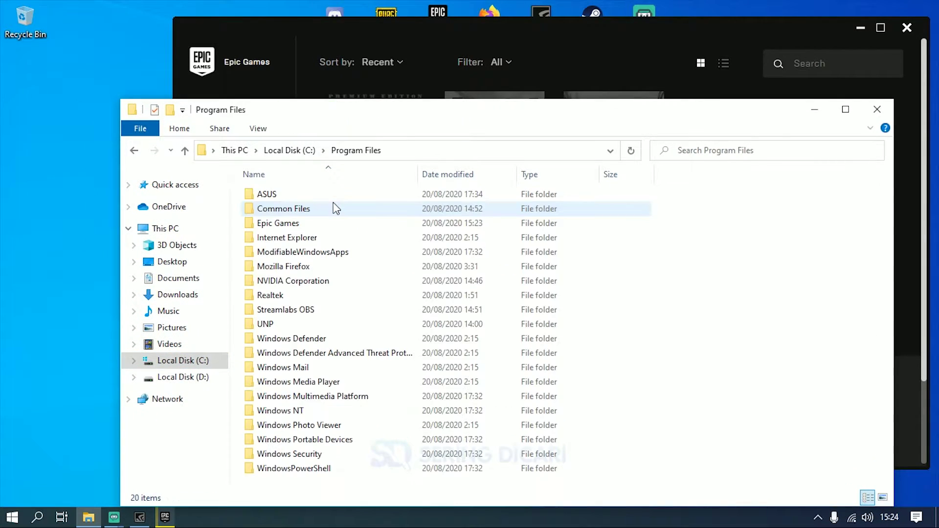
double_click(305, 223)
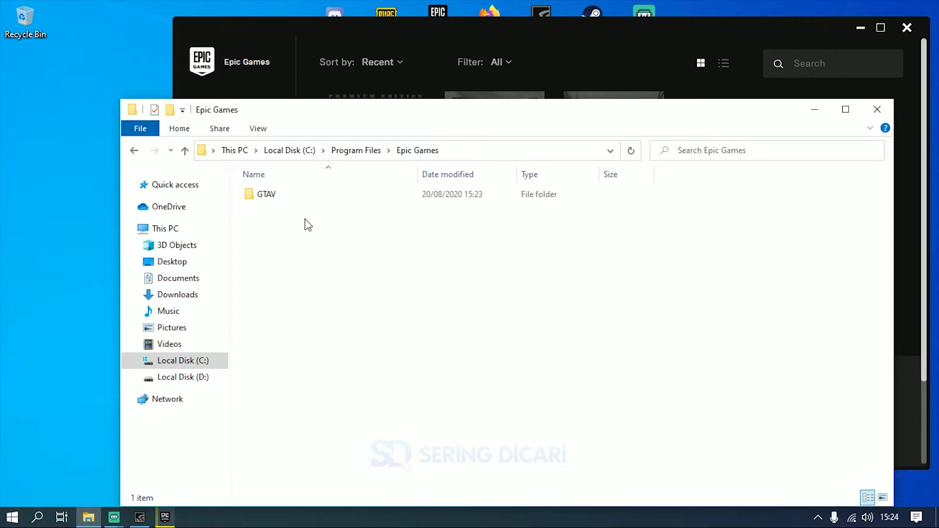
double_click(314, 200)
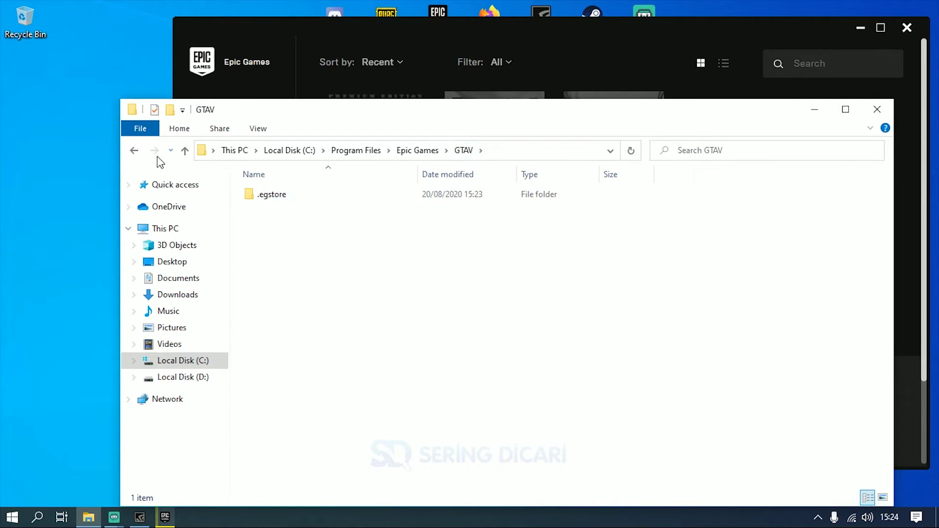
Copy all files and folders inside D:\Games\GTAVbackups
click(188, 377)
double_click(258, 208)
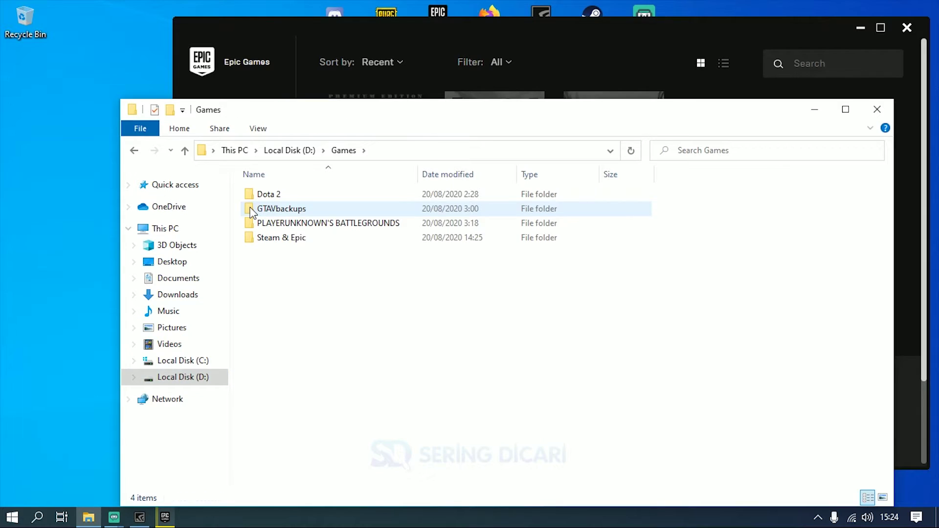
double_click(251, 210)
scroll(321, 297, down, 7)
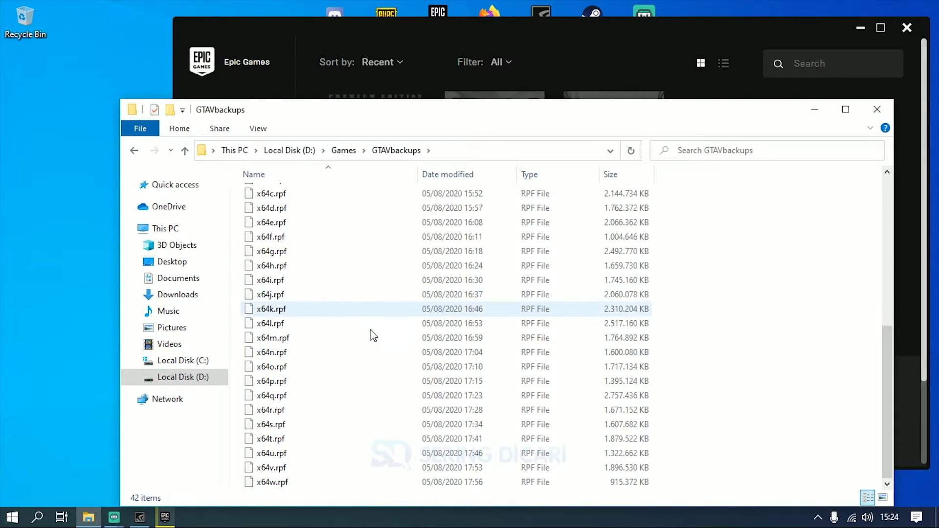
scroll(356, 322, up, 7)
click(286, 254)
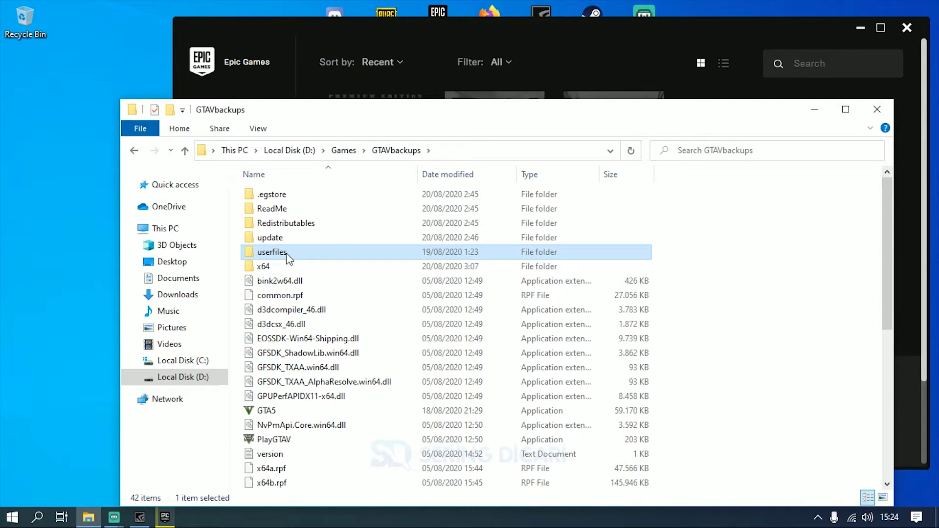
key(ctrl+a)
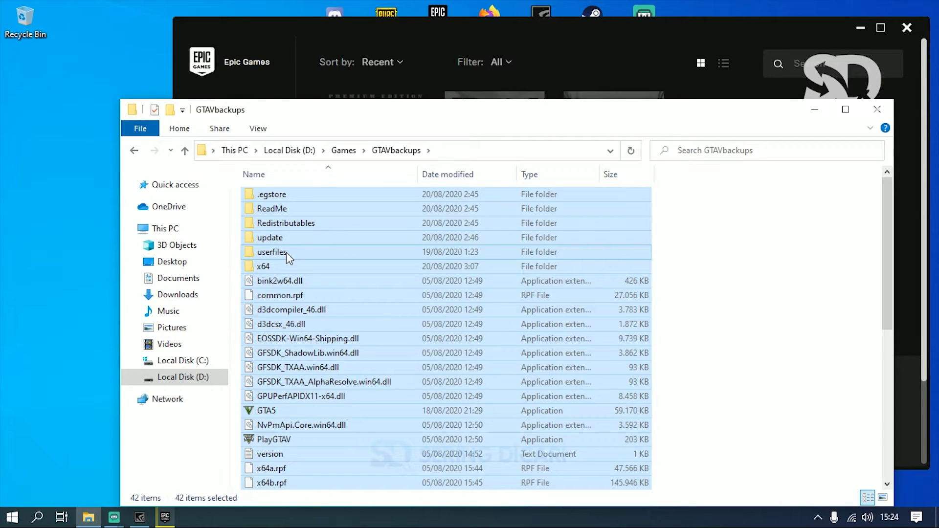
right_click(286, 253)
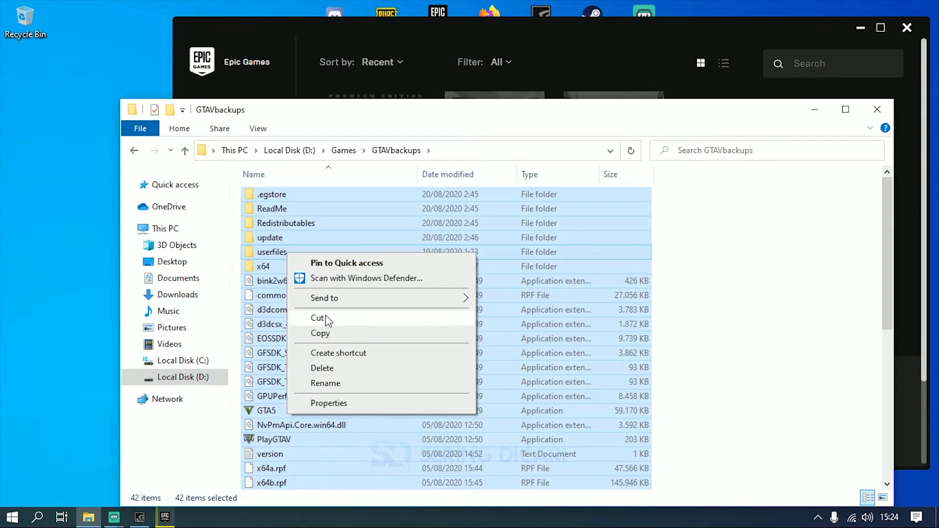
click(323, 334)
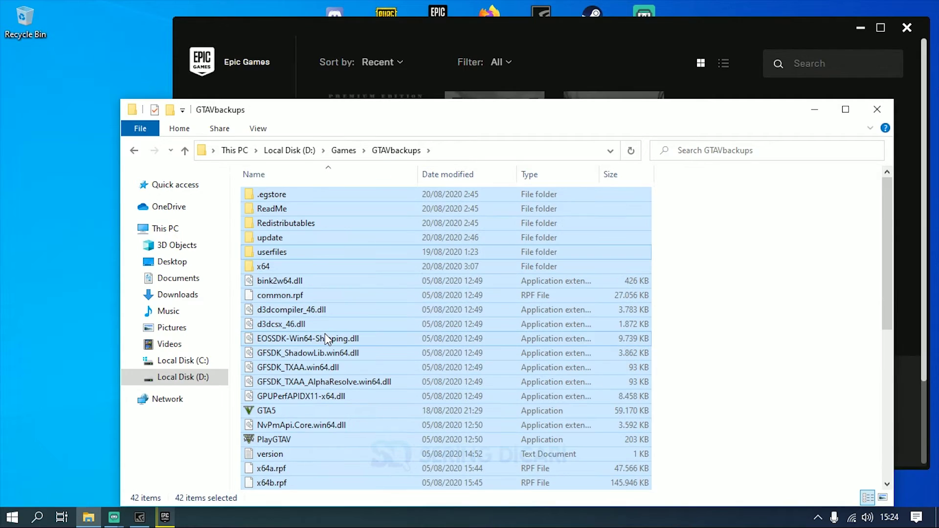
Return to the Games folder on Local Disk (D:) and view the GTAVbackups folder's summary
click(216, 361)
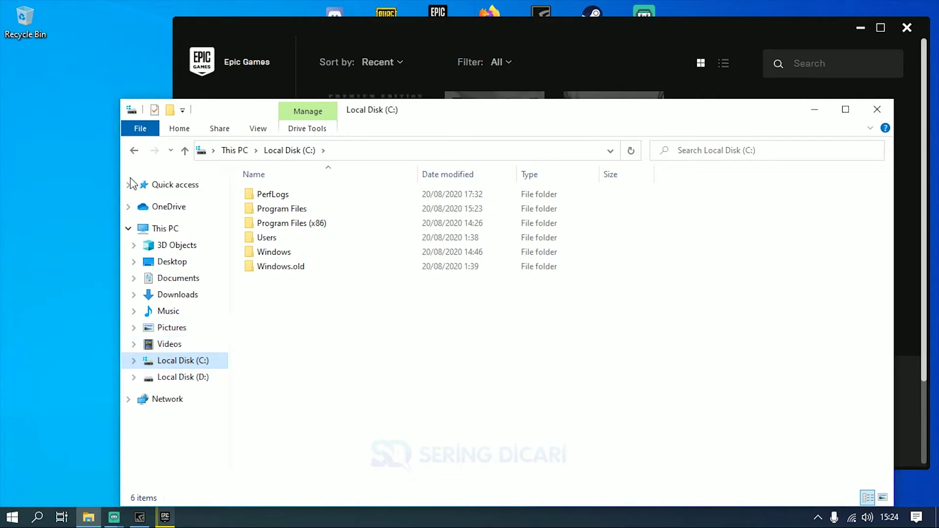
click(134, 151)
click(135, 150)
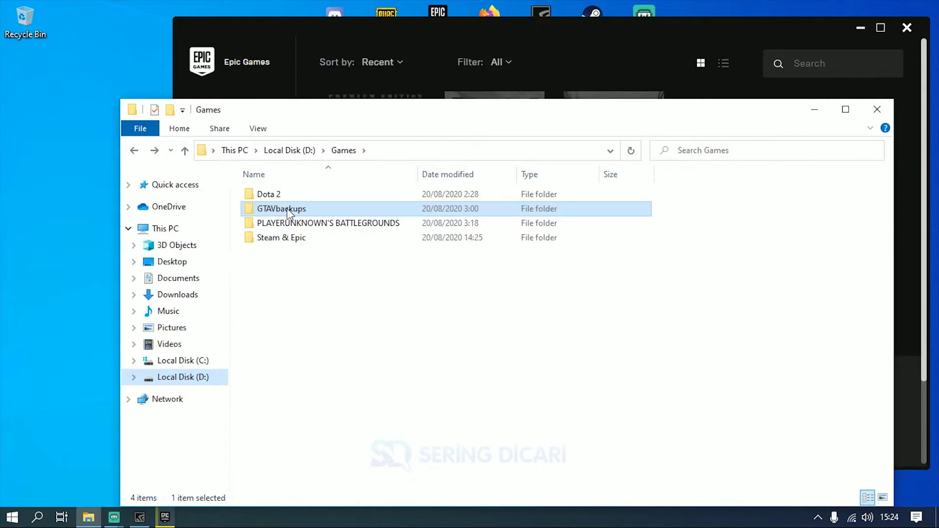
mouse_move(266, 212)
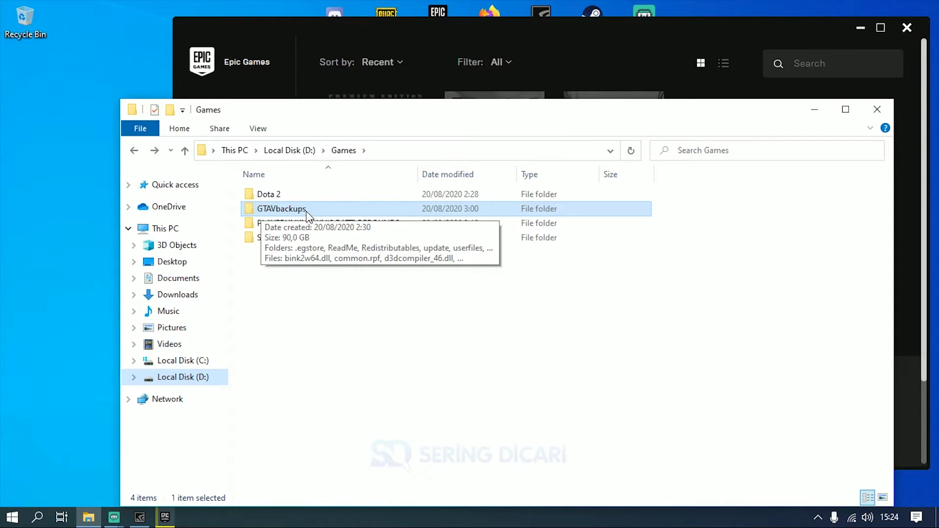
Open the GTAVbackups folder and copy everything it contains
double_click(323, 214)
click(304, 224)
right_click(303, 226)
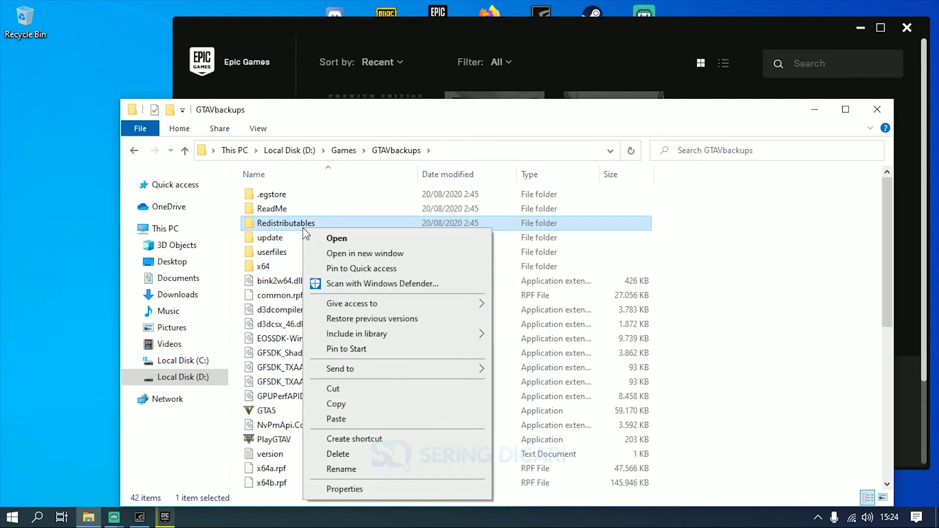
click(282, 235)
key(ctrl+a)
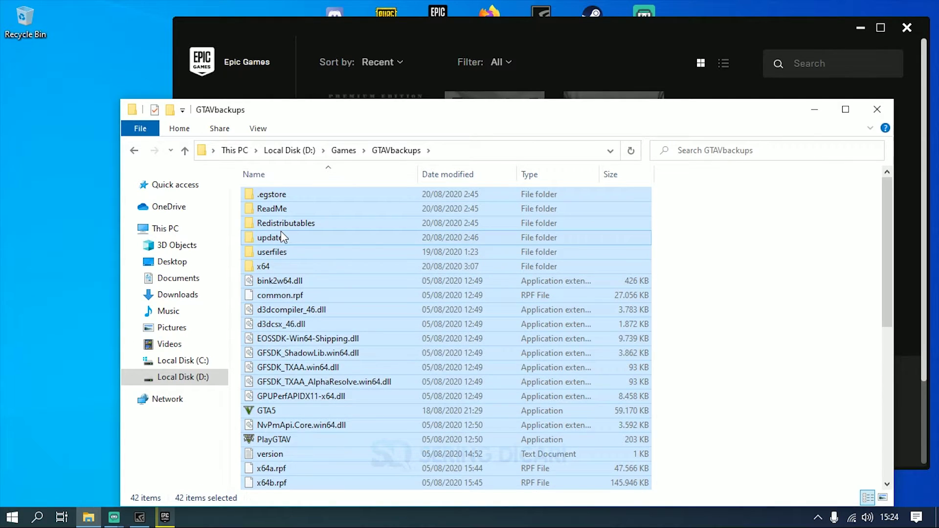
right_click(281, 233)
click(317, 312)
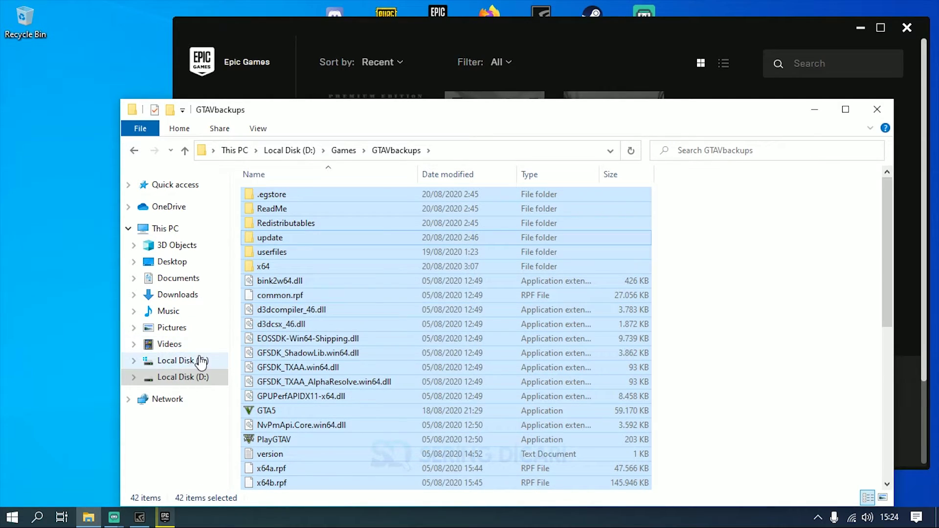
Paste the backup files into C:\Program Files\Epic Games\GTAV and look through the folder's contents
click(198, 360)
double_click(254, 214)
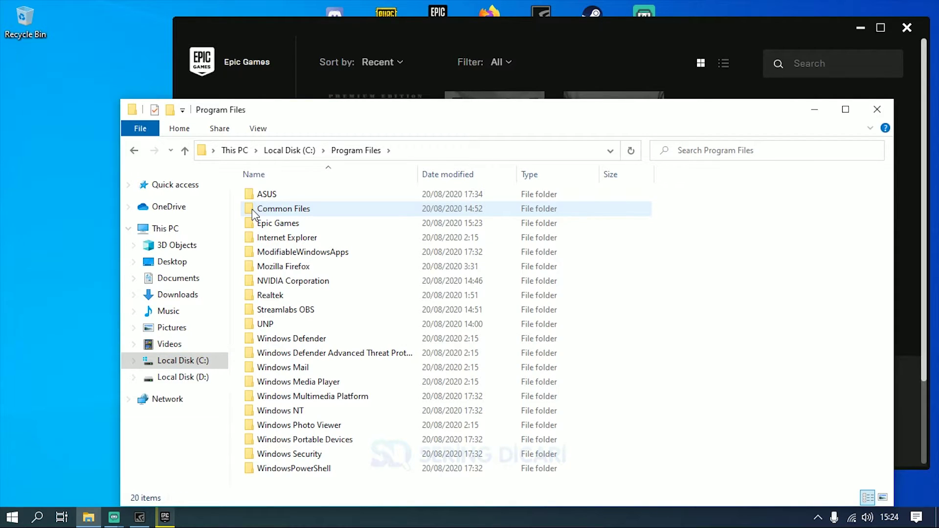
double_click(256, 224)
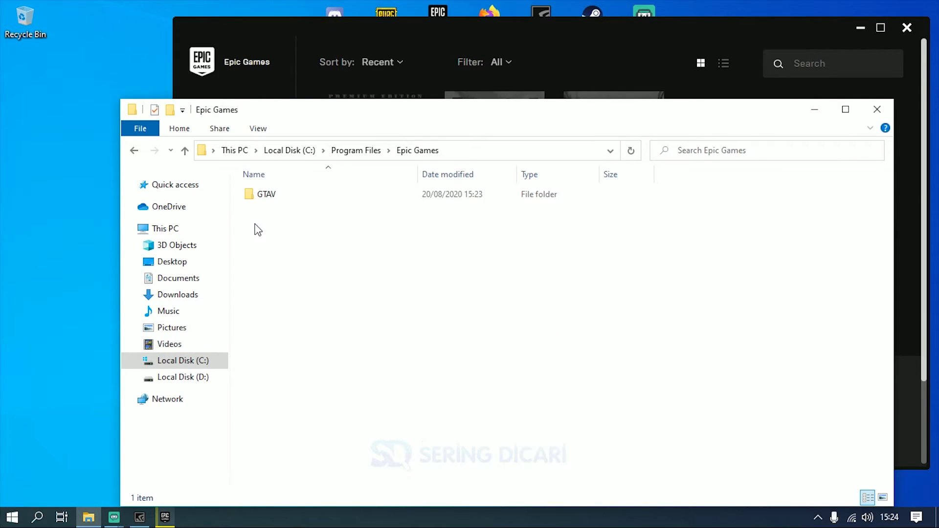
double_click(265, 195)
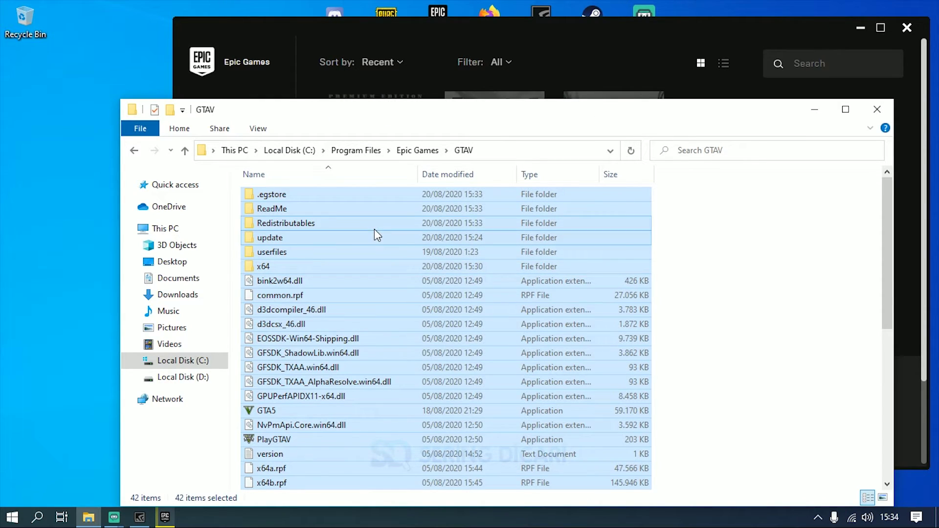
scroll(390, 284, down, 7)
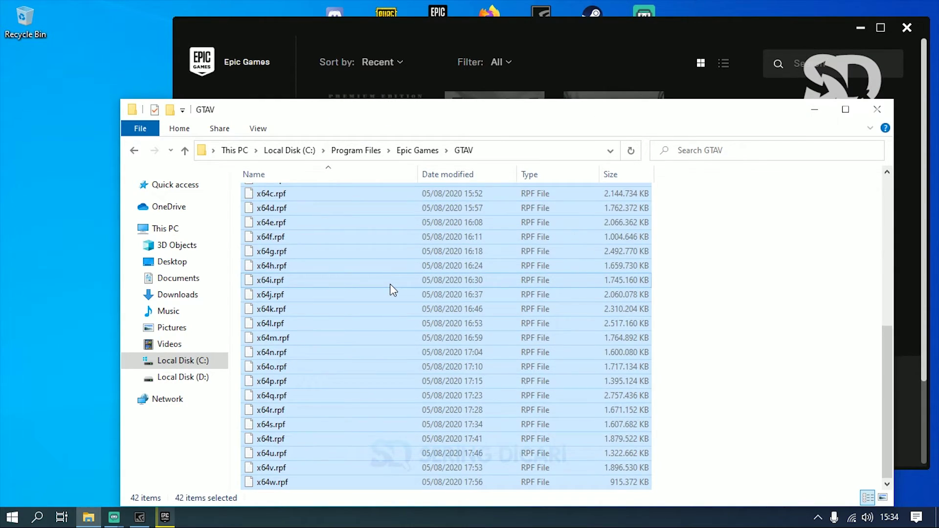
scroll(712, 350, up, 7)
click(723, 295)
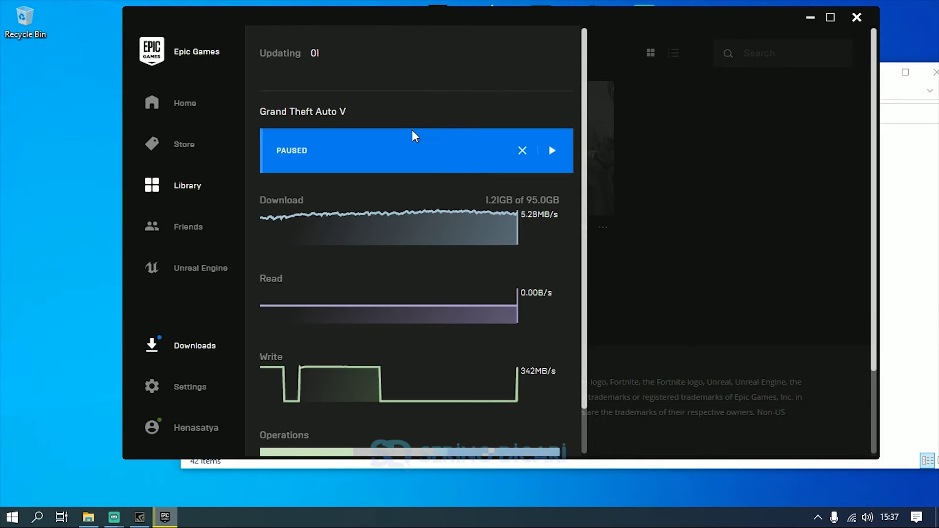
Switch to the Epic Games Launcher, cancel the paused Grand Theft Auto V download and return to the game library
click(523, 150)
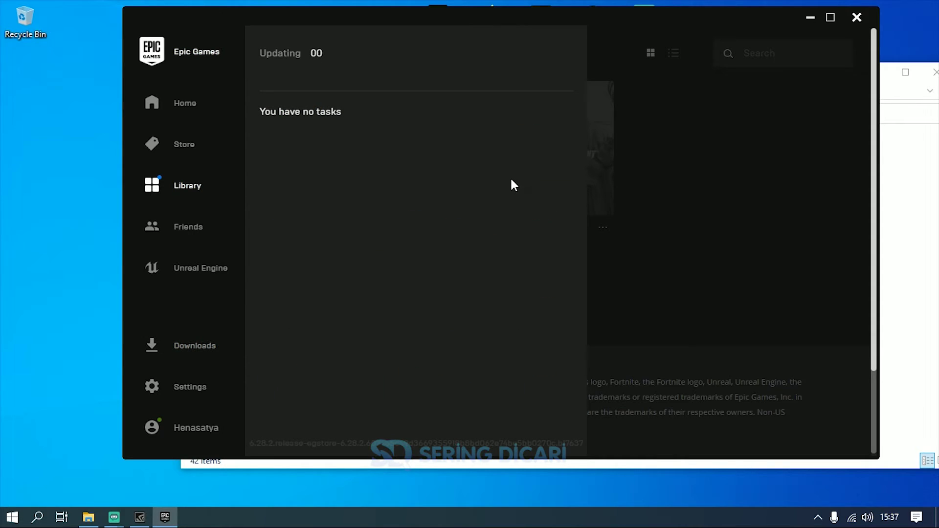
click(185, 195)
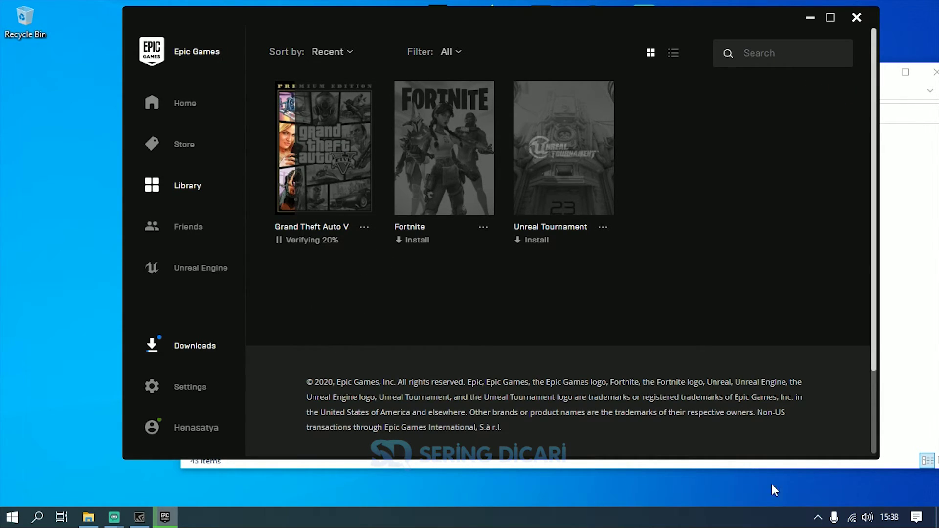
Look through the GTAV install folder in File Explorer while the game verifies, and switch back to the Epic Games Launcher
click(888, 354)
scroll(436, 262, down, 6)
scroll(438, 294, up, 6)
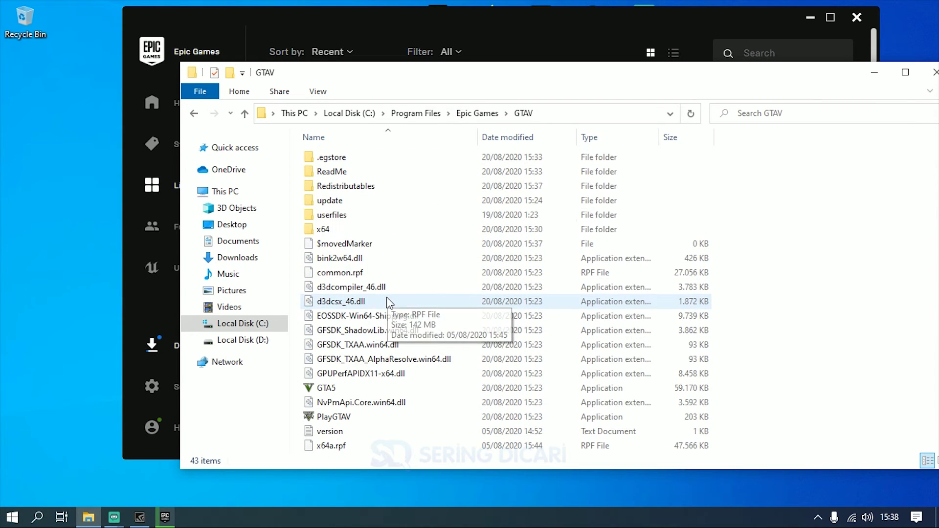
scroll(346, 299, down, 7)
scroll(347, 293, up, 7)
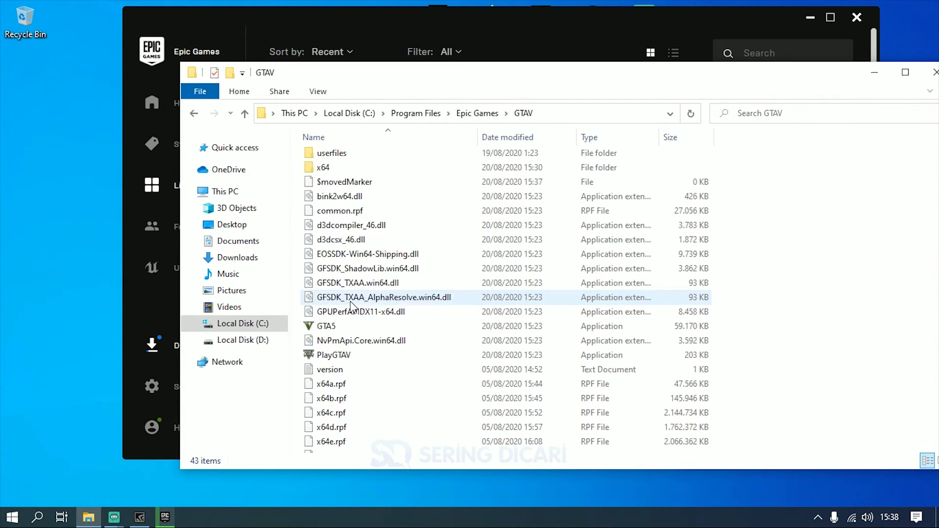
click(530, 41)
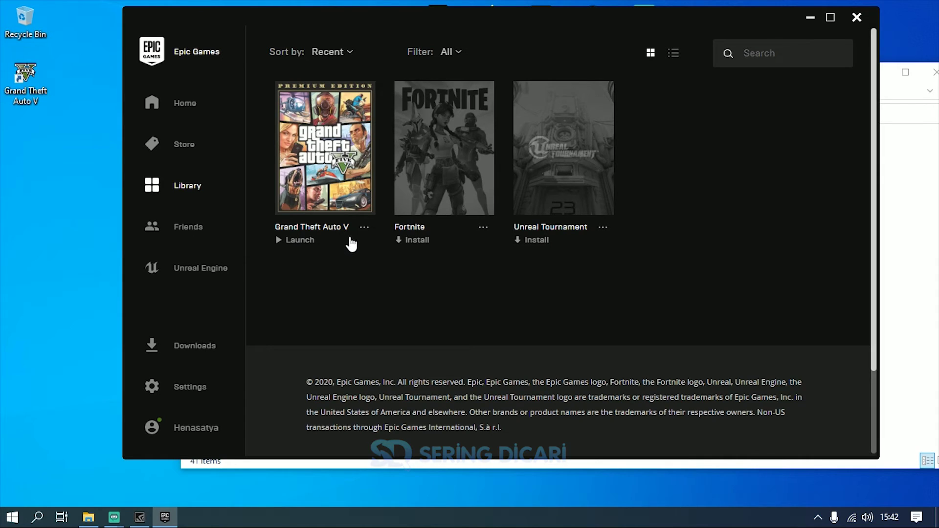
Check Grand Theft Auto V's game options, including its installed size and version, and dismiss them
click(364, 228)
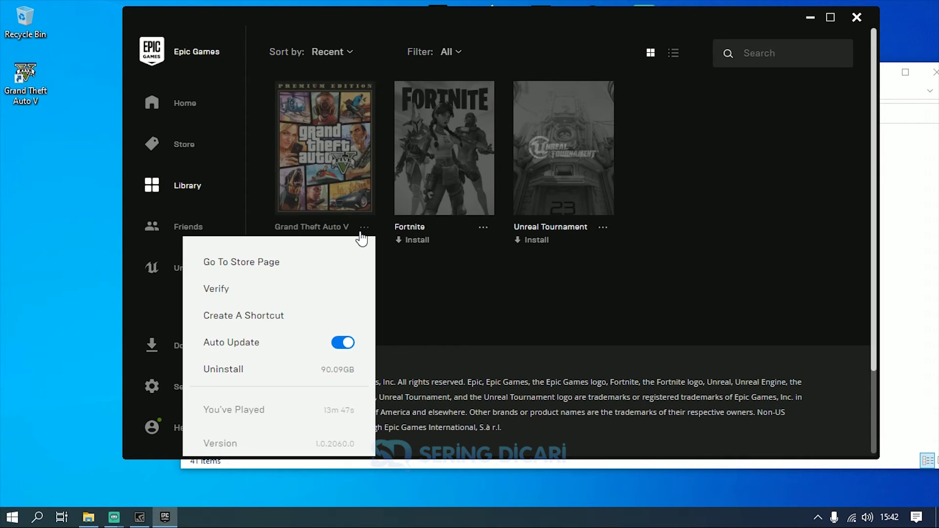
click(433, 284)
drag(380, 27, 315, 29)
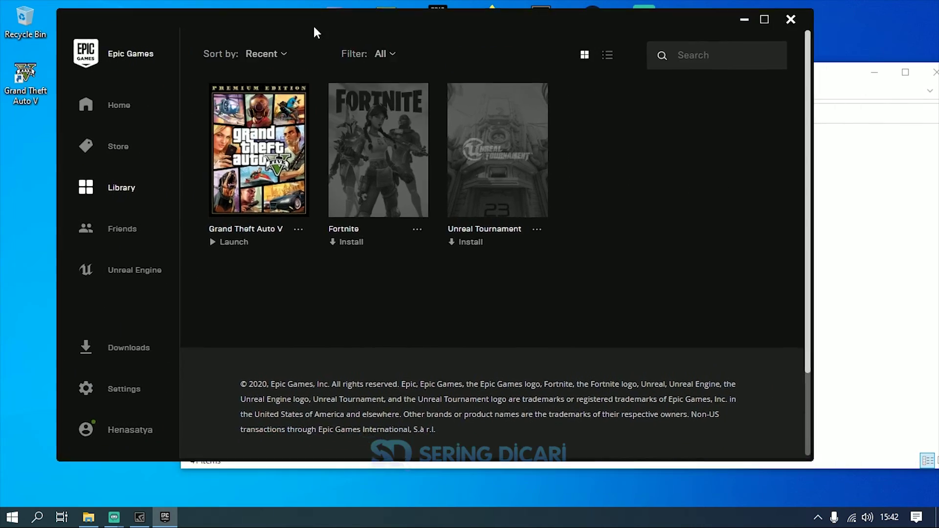
scroll(252, 190, down, 2)
scroll(252, 191, up, 2)
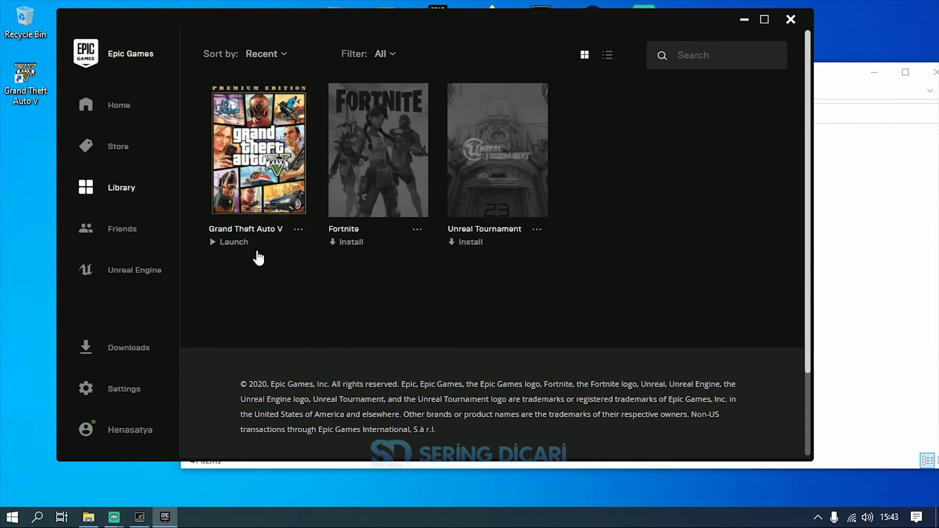
Close the File Explorer window showing the GTAV folder and reposition the launcher window on the desktop
click(836, 169)
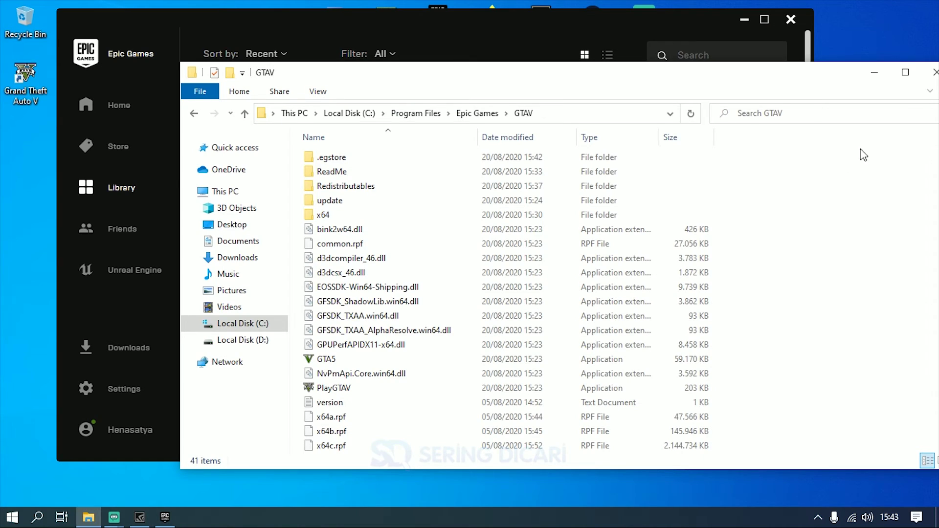
click(933, 72)
right_click(873, 105)
click(797, 145)
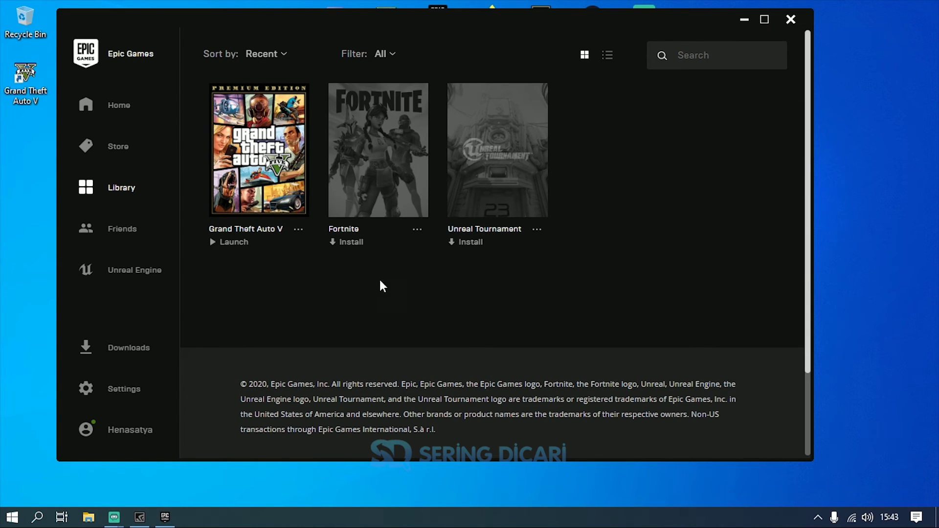
drag(293, 18, 330, 48)
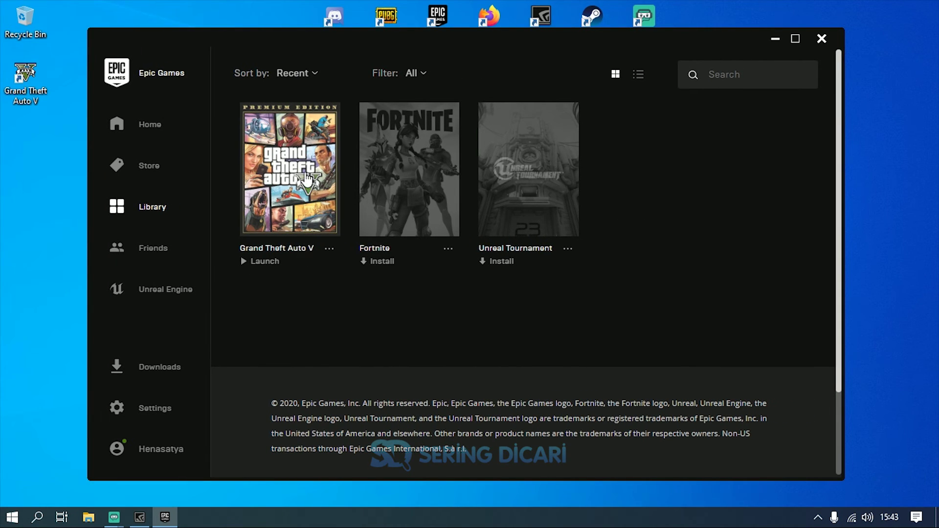
scroll(413, 254, down, 2)
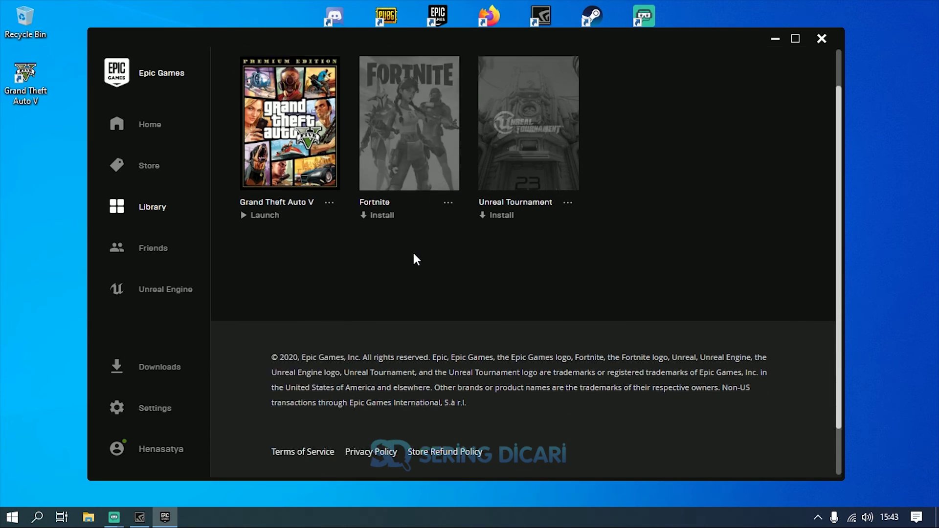
scroll(411, 252, up, 2)
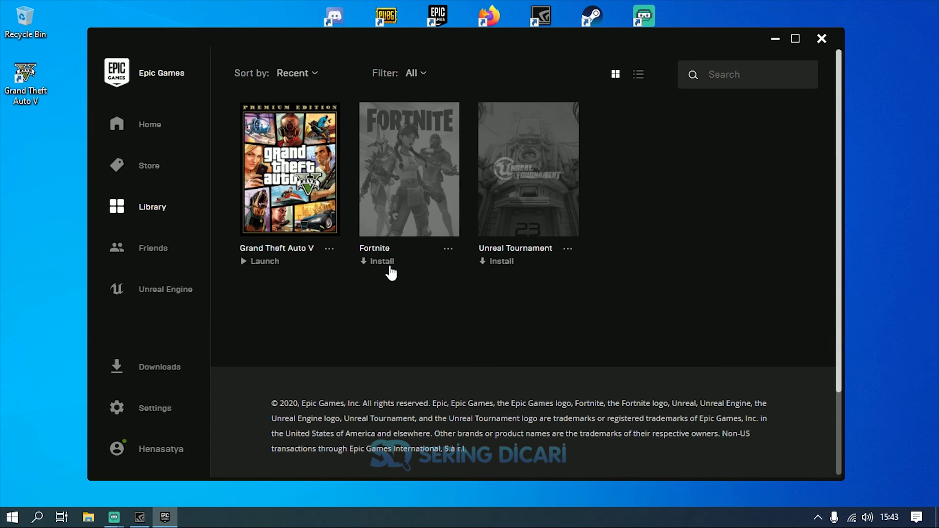